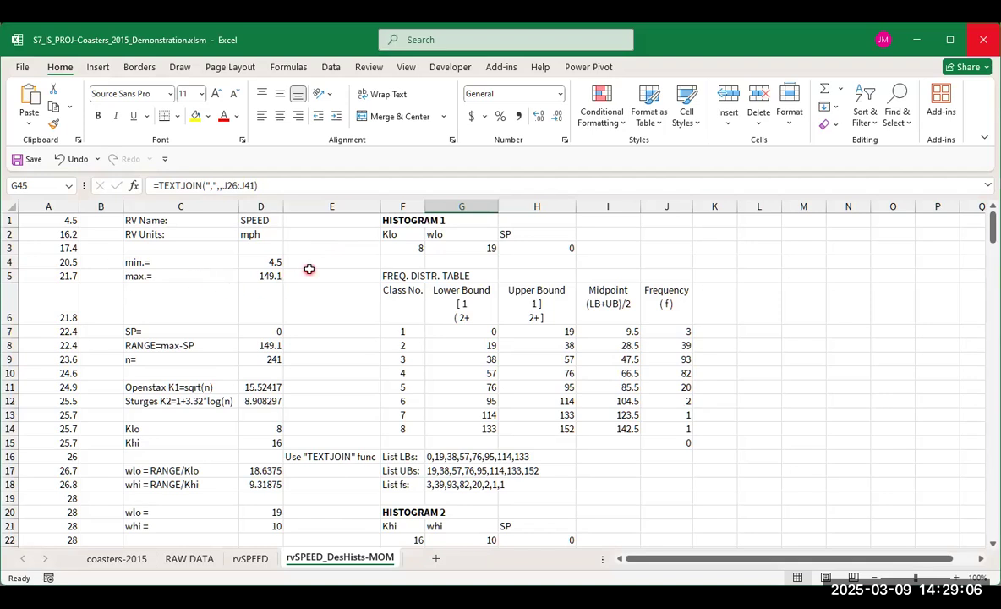
click(307, 262)
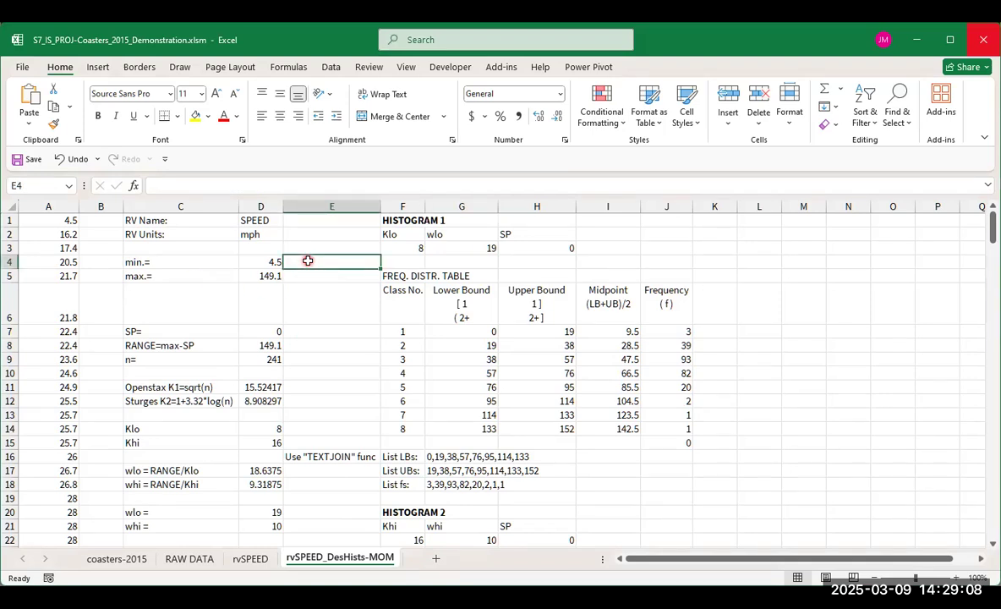
text(=min)
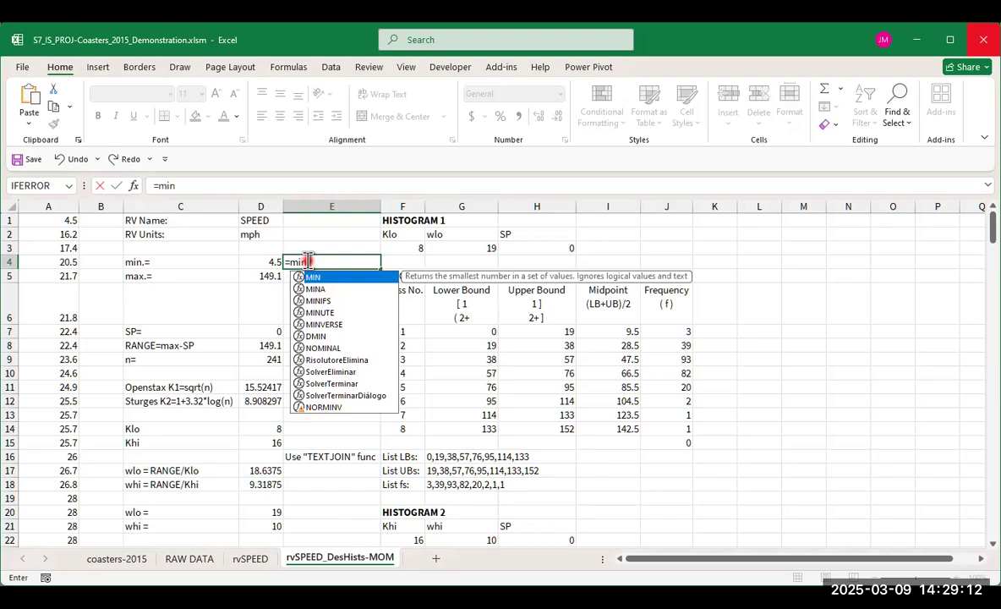
key(Escape)
click(326, 275)
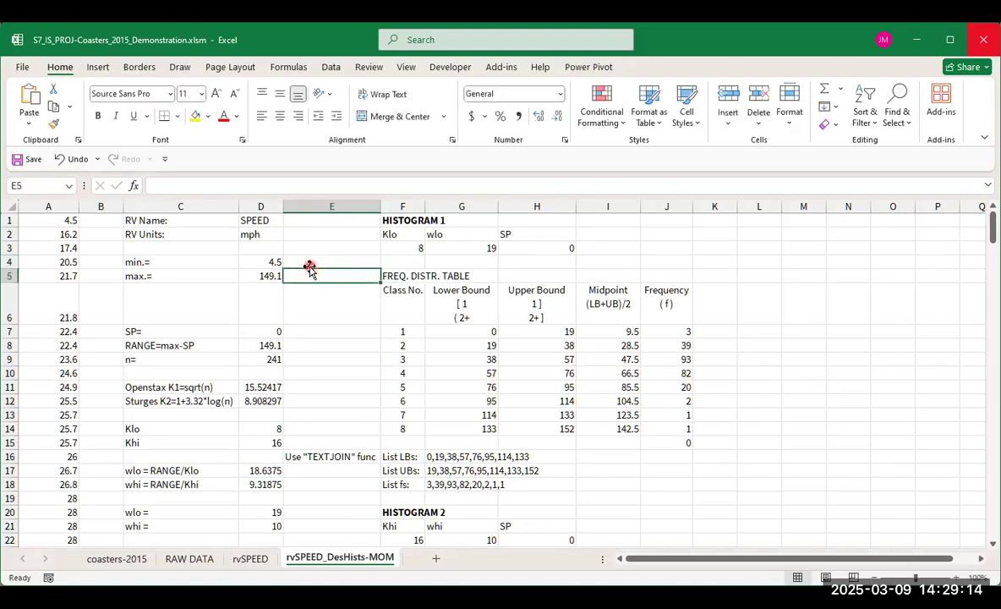
- With cell E4 selected, browse the Financial, Logical, Text, Date & Time and Lookup & Reference function lists
click(317, 261)
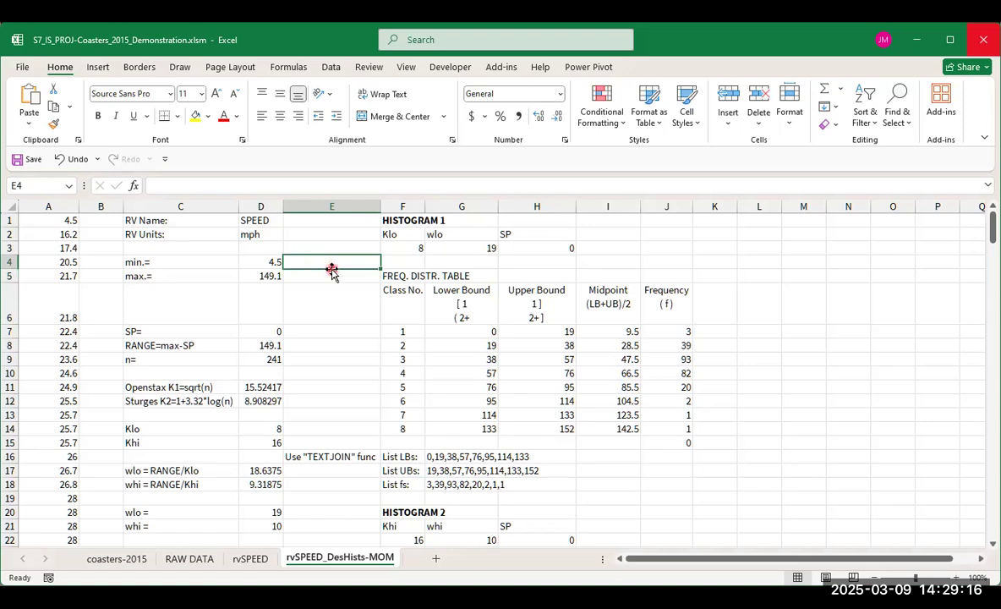
click(292, 70)
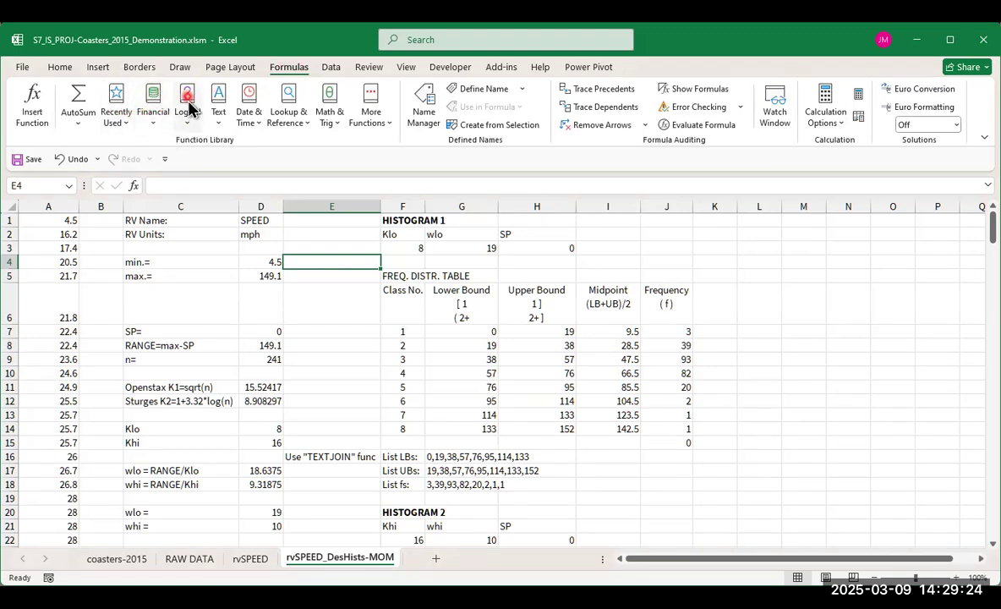
click(153, 127)
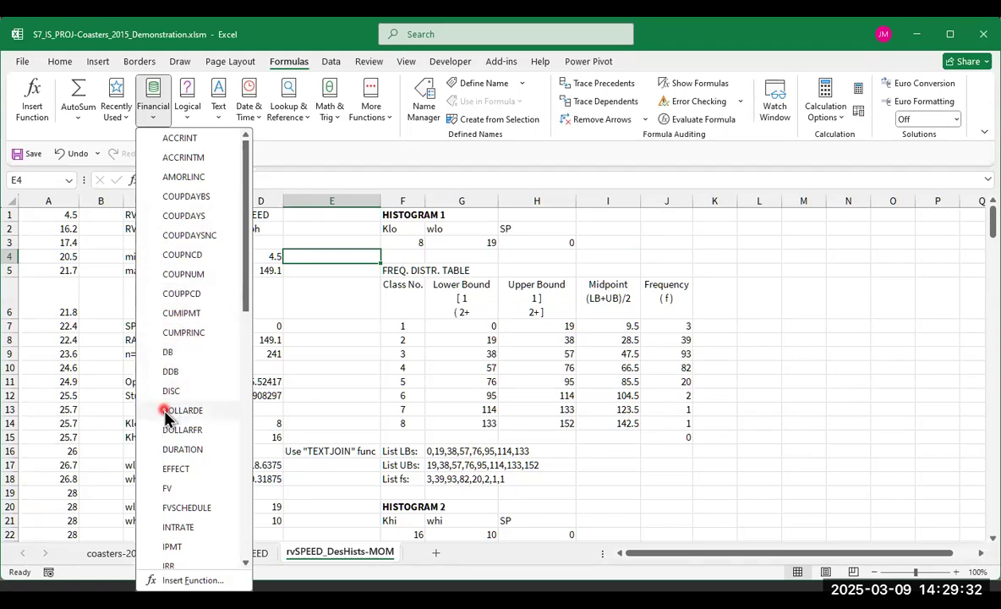
click(186, 119)
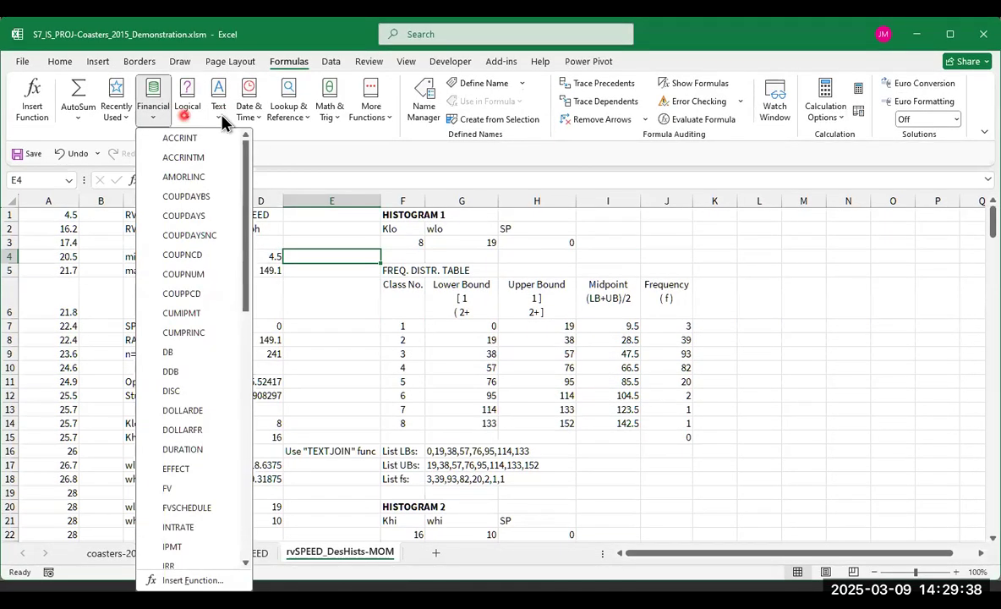
click(222, 123)
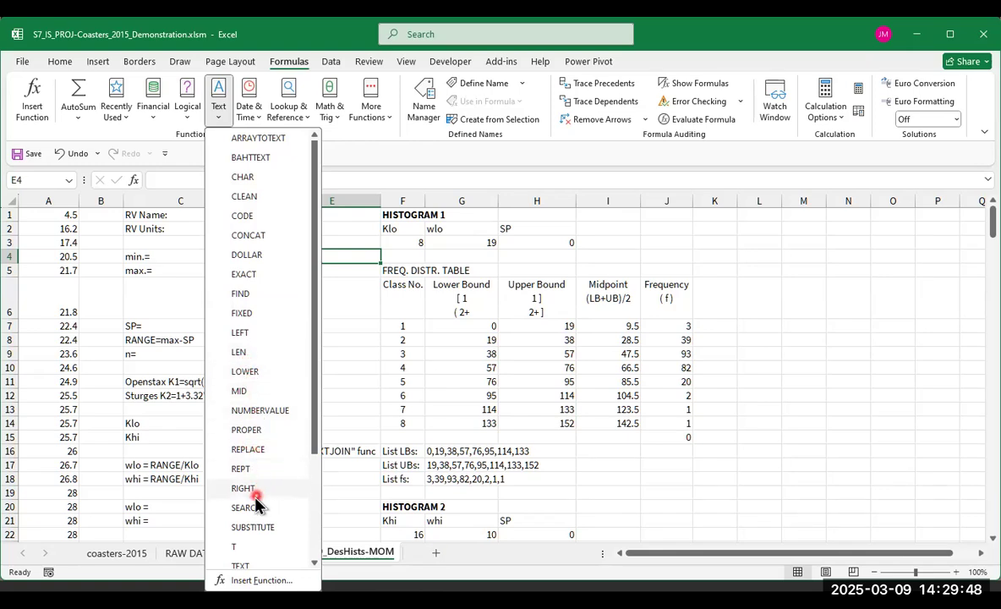
scroll(251, 501, down, 1)
scroll(251, 501, down, 1)
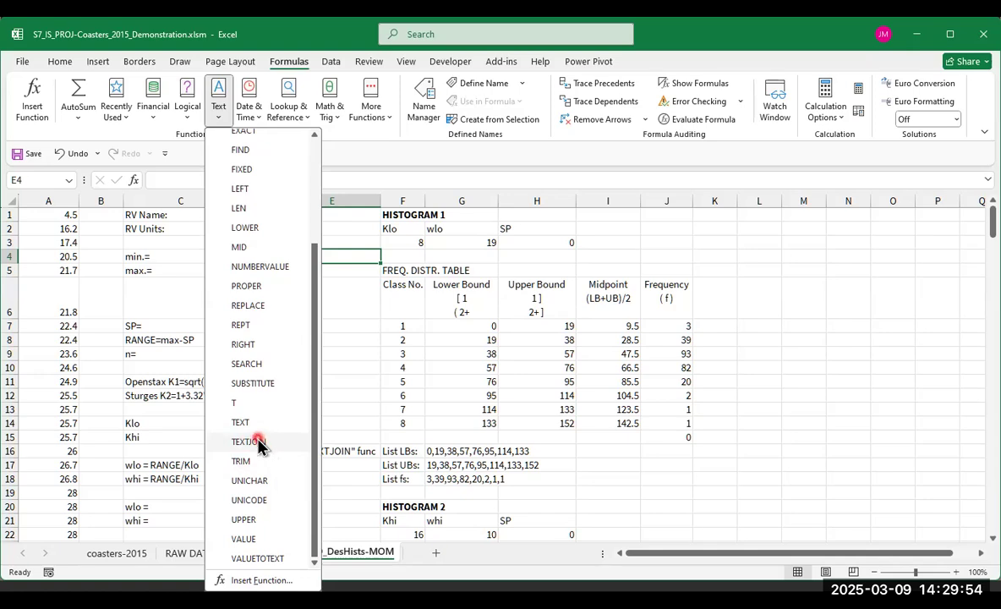
scroll(249, 423, up, 2)
scroll(239, 364, up, 1)
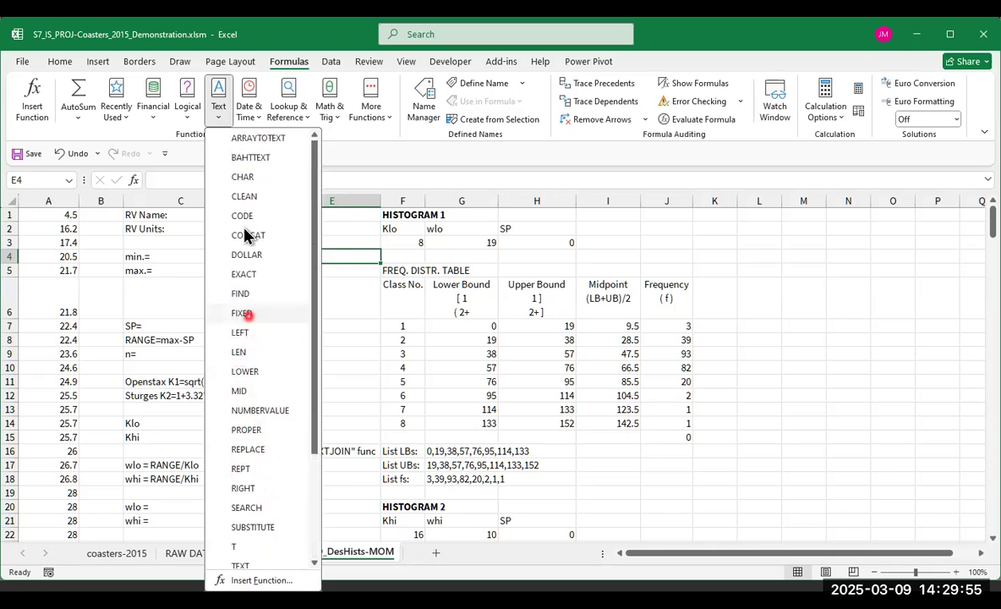
click(257, 123)
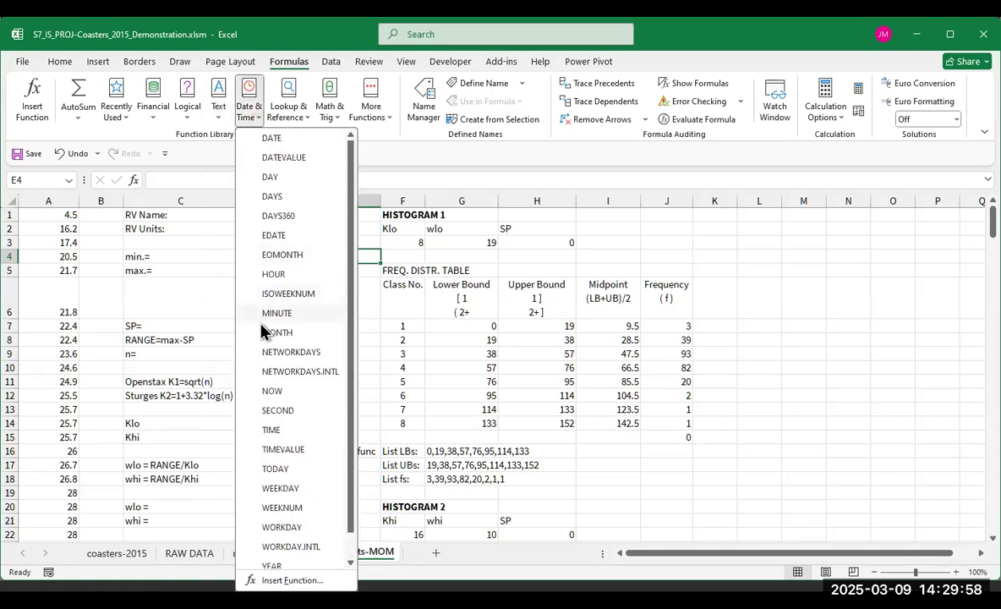
click(290, 119)
scroll(303, 304, down, 1)
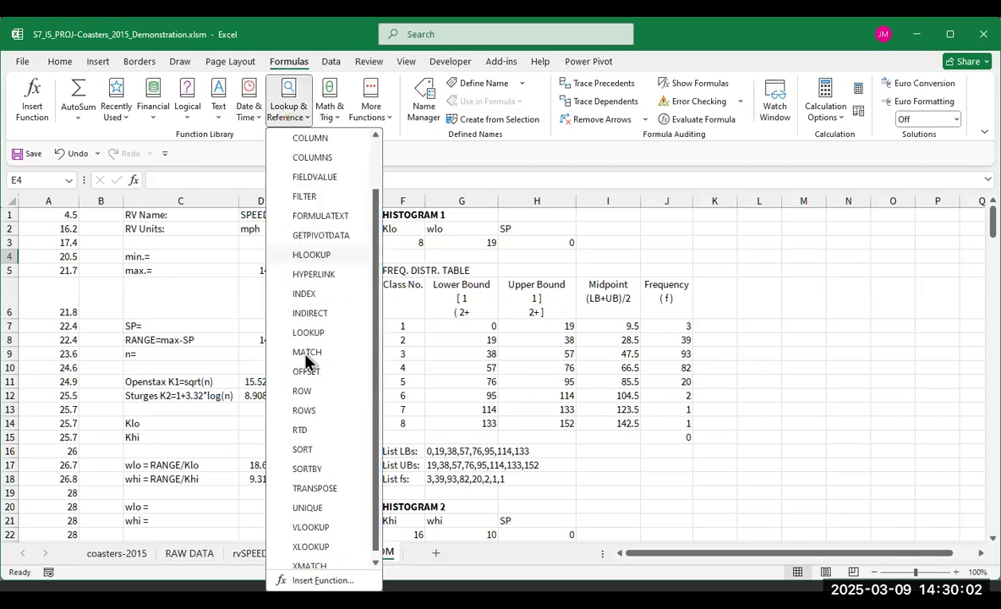
- Examine the Math & Trig function list and the additional categories such as Statistical, Engineering, Information and Compatibility
click(335, 118)
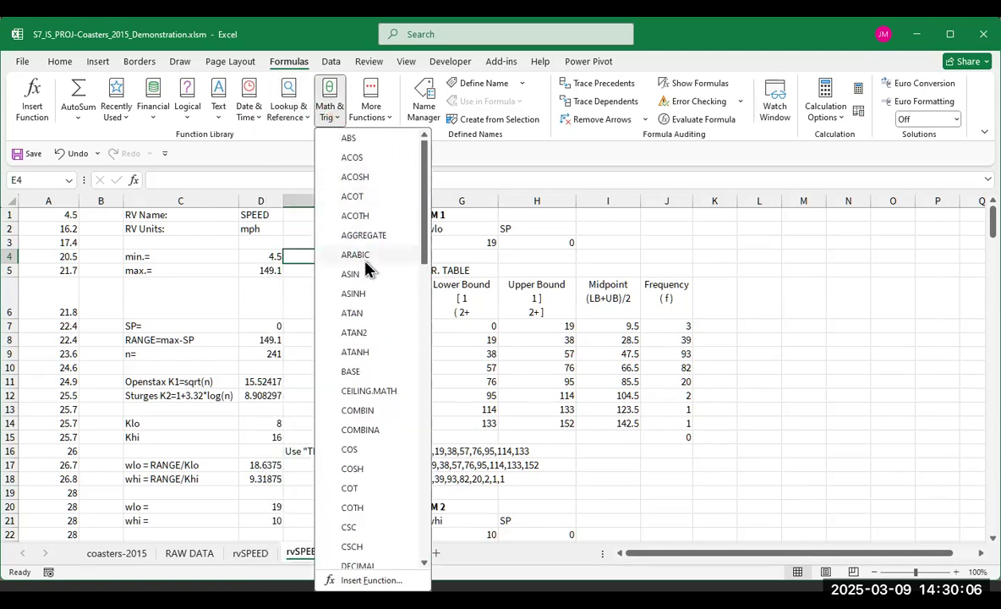
scroll(364, 265, down, 1)
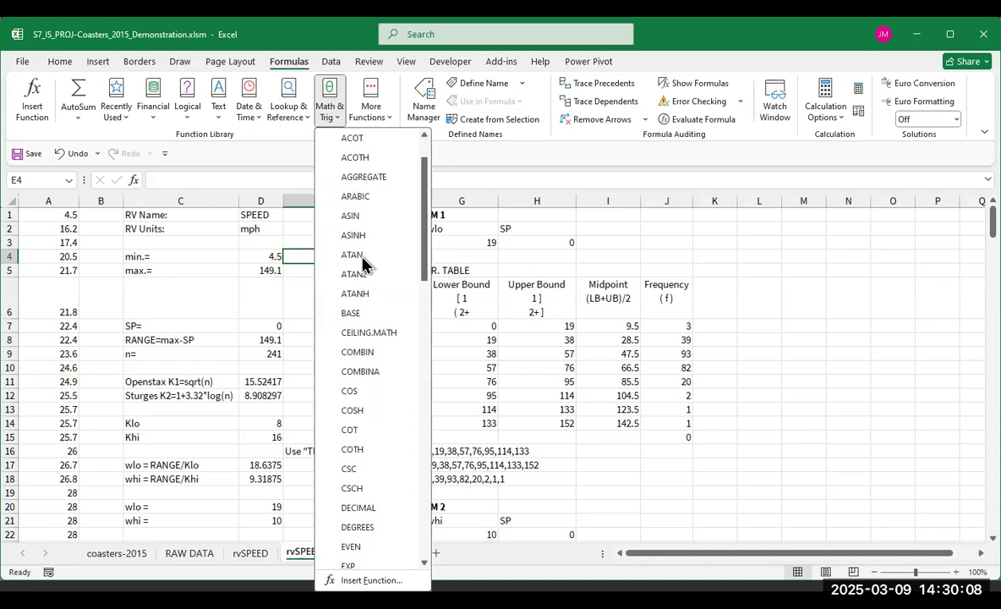
scroll(363, 265, down, 2)
scroll(364, 265, down, 1)
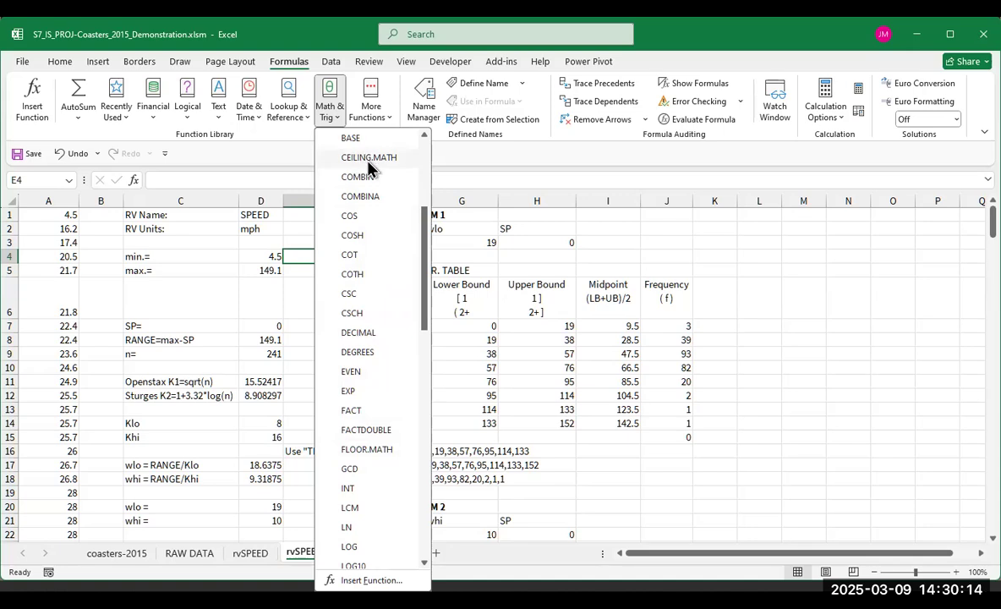
scroll(359, 355, down, 1)
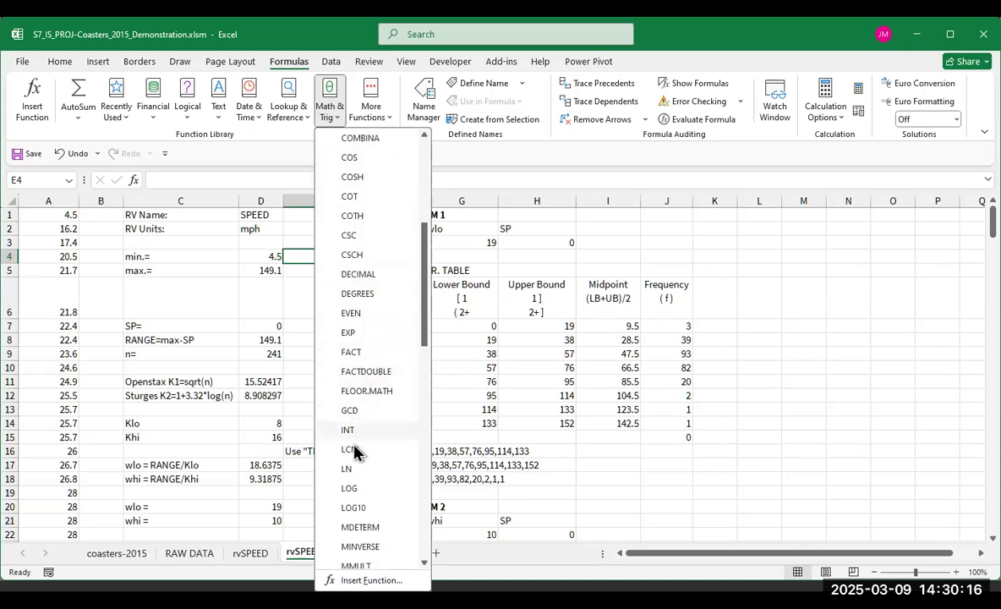
scroll(364, 466, down, 2)
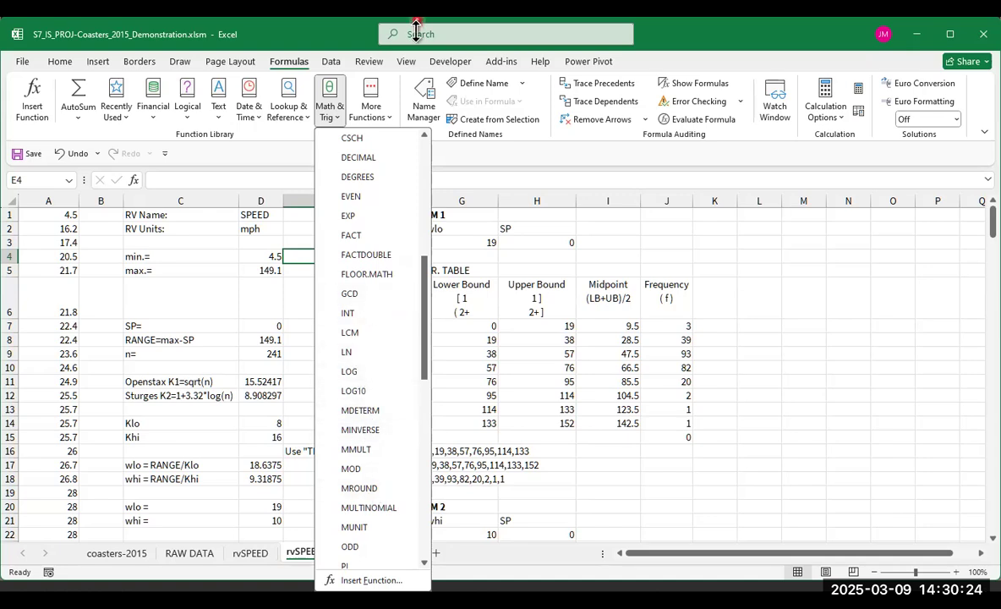
click(386, 120)
click(385, 145)
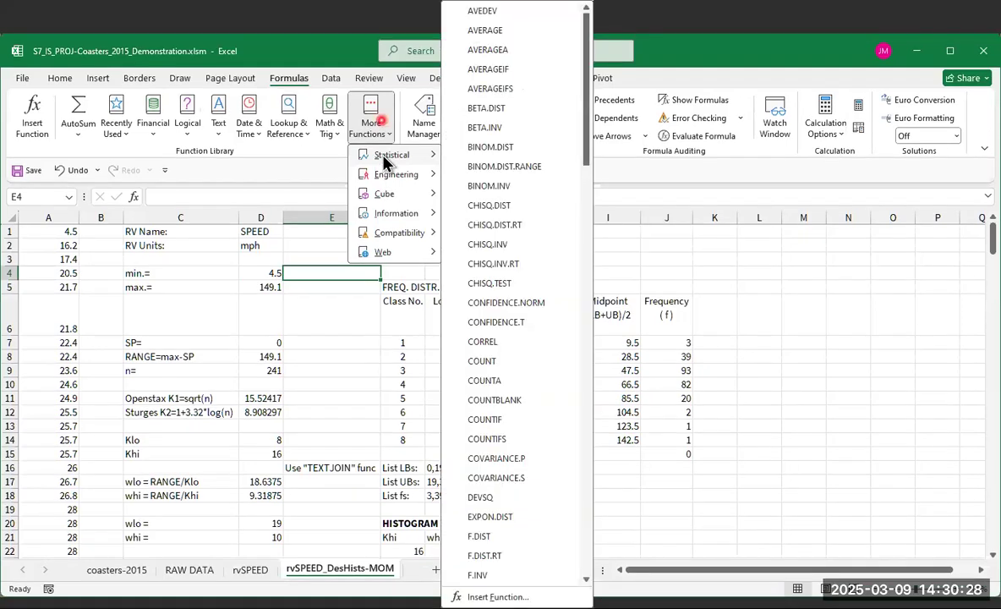
click(395, 178)
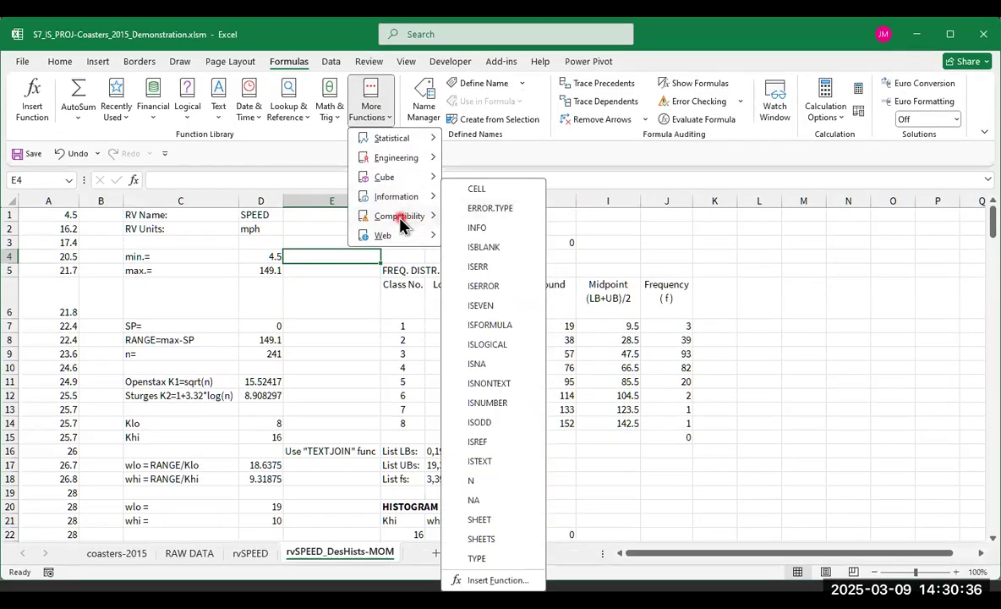
mouse_move(400, 219)
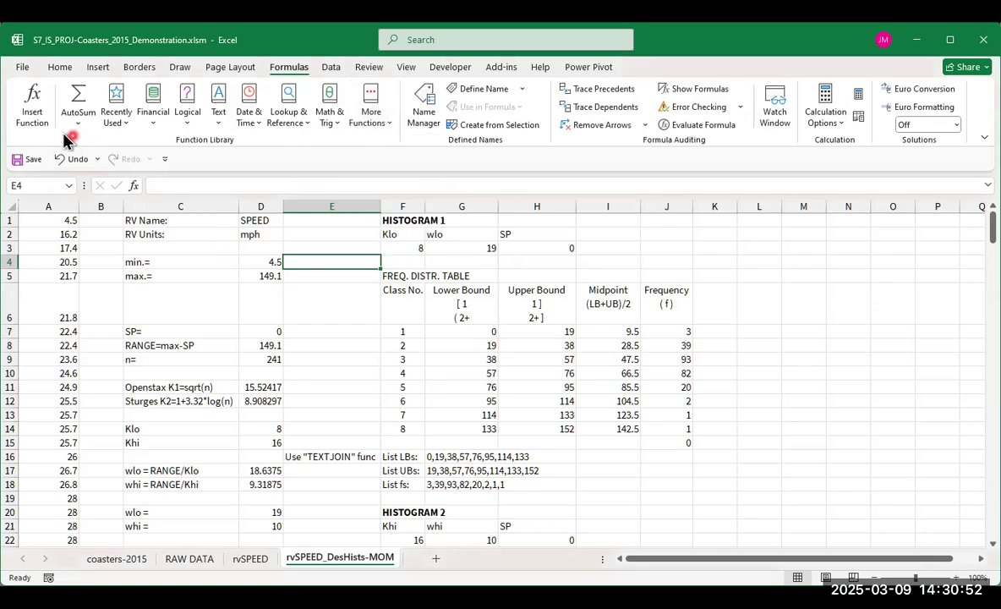
- Insert the CEILING.MATH function from the Math & Trig category into cell E4
click(32, 103)
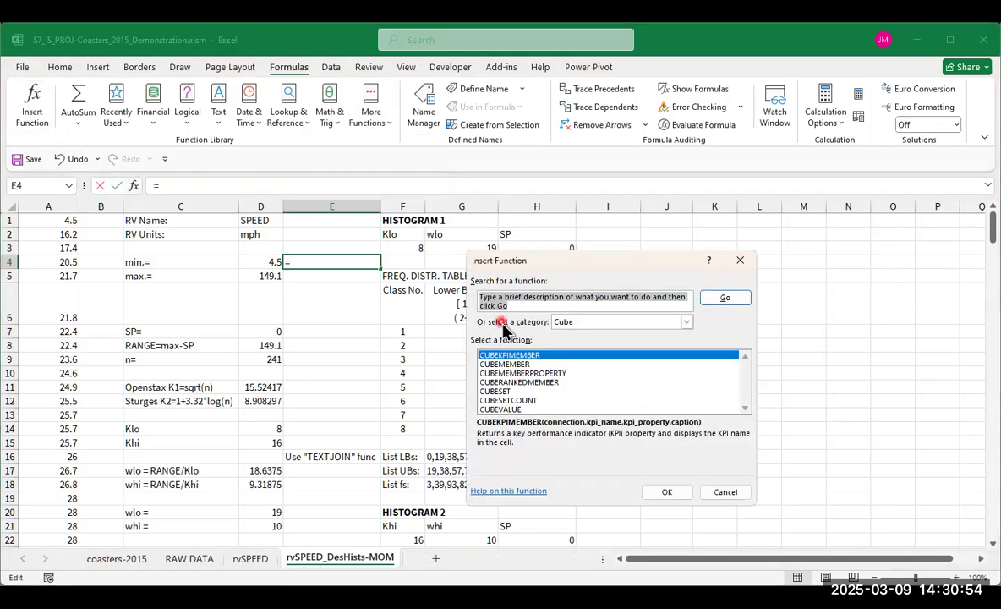
click(577, 322)
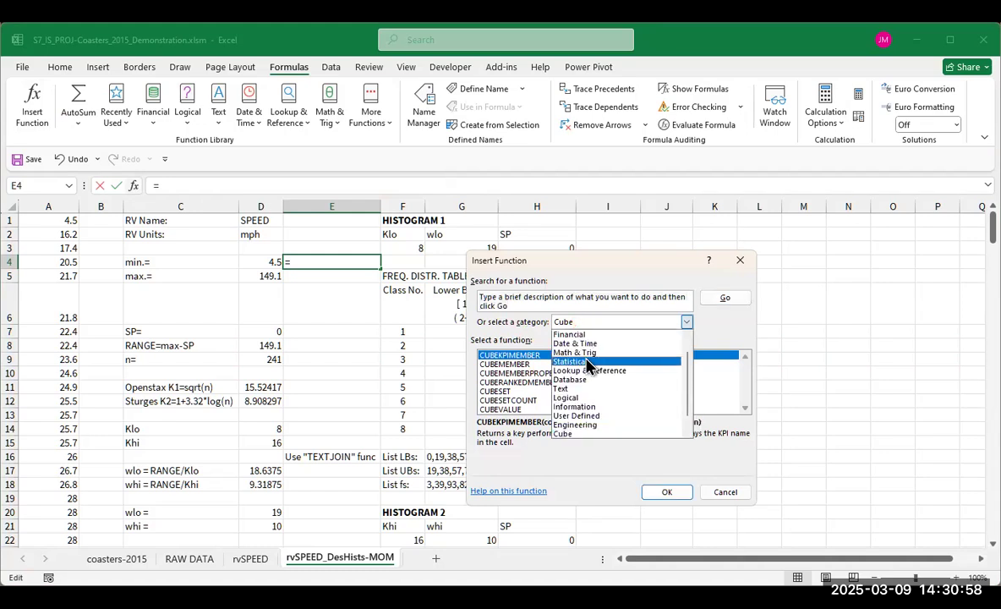
click(587, 361)
click(582, 325)
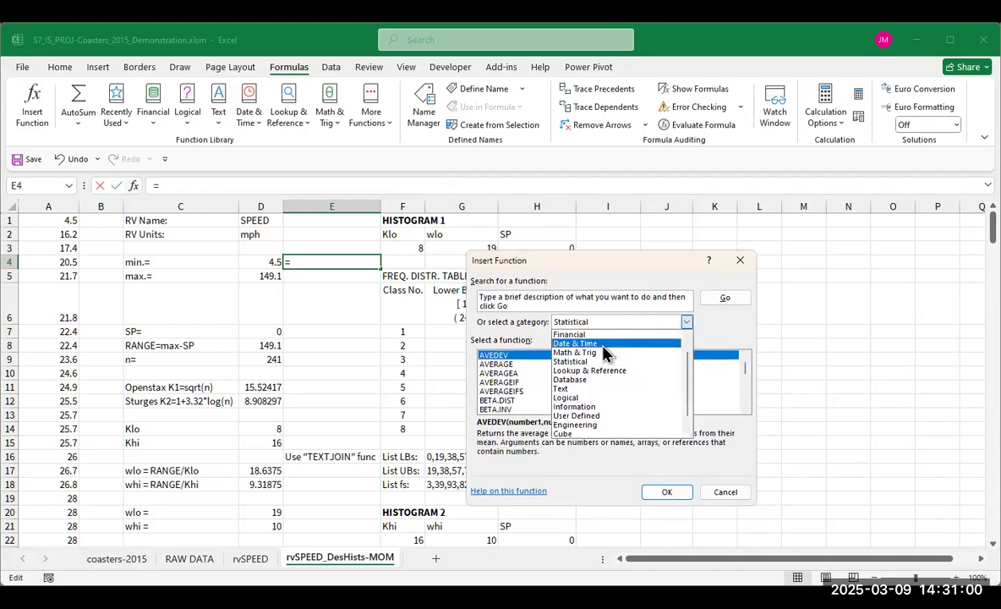
click(585, 353)
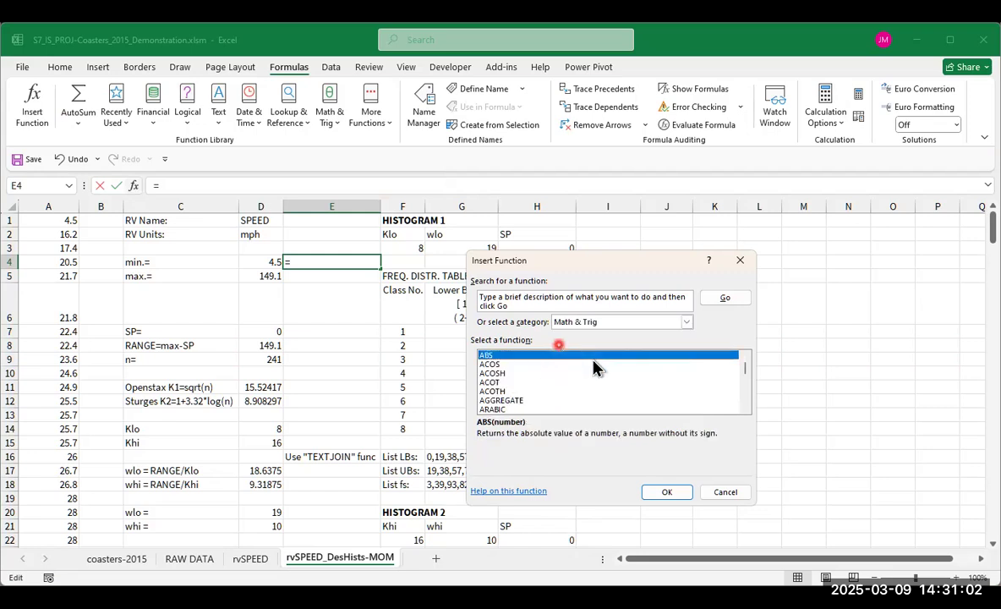
scroll(566, 387, down, 2)
scroll(554, 393, down, 2)
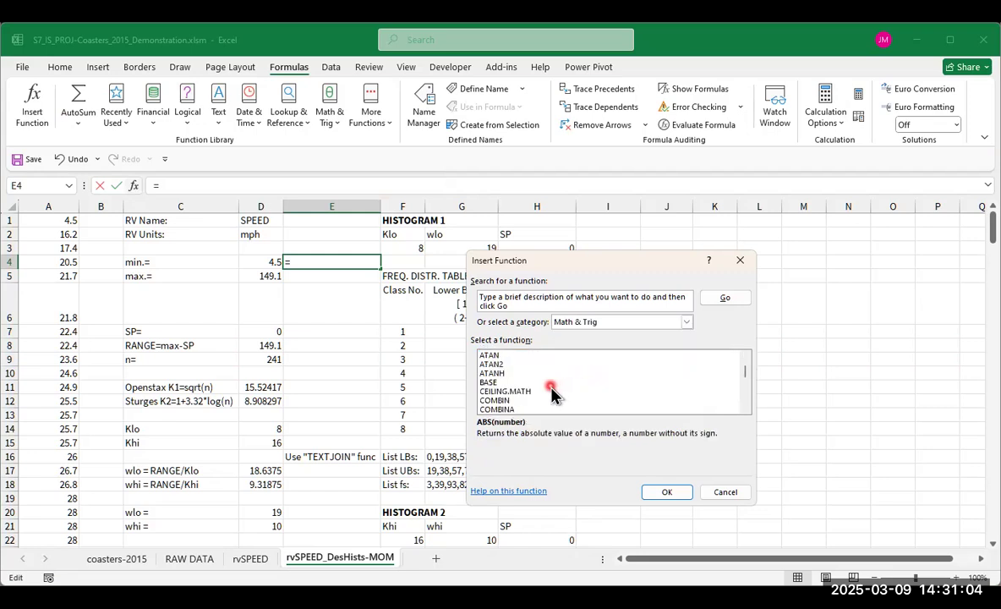
scroll(550, 393, down, 2)
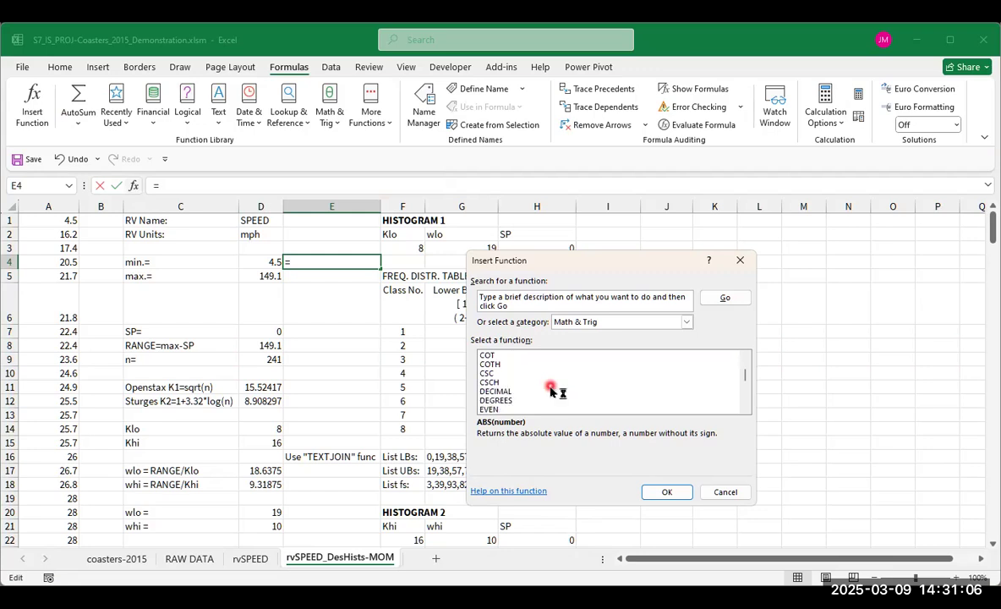
scroll(551, 390, up, 2)
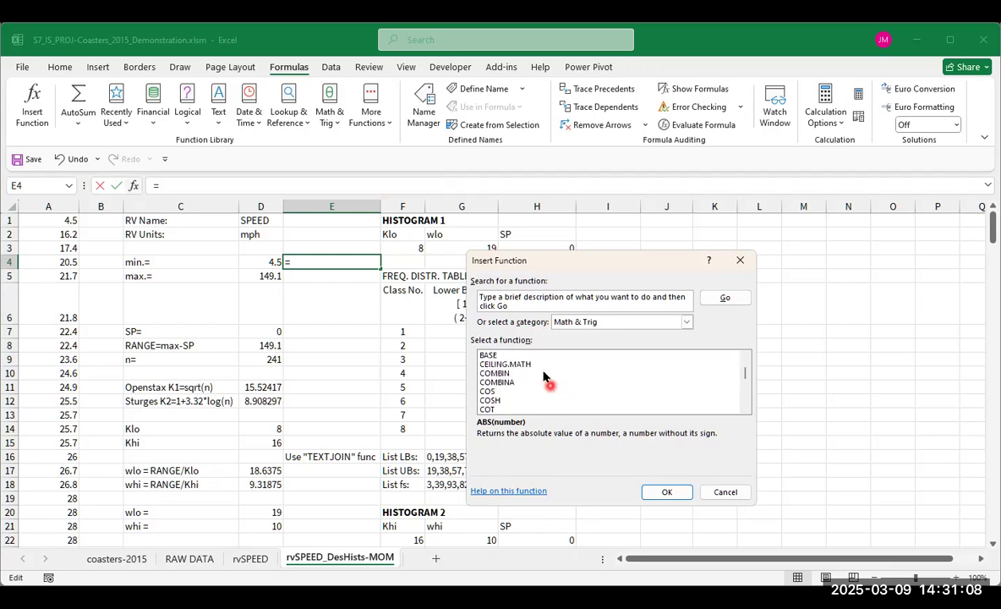
click(524, 364)
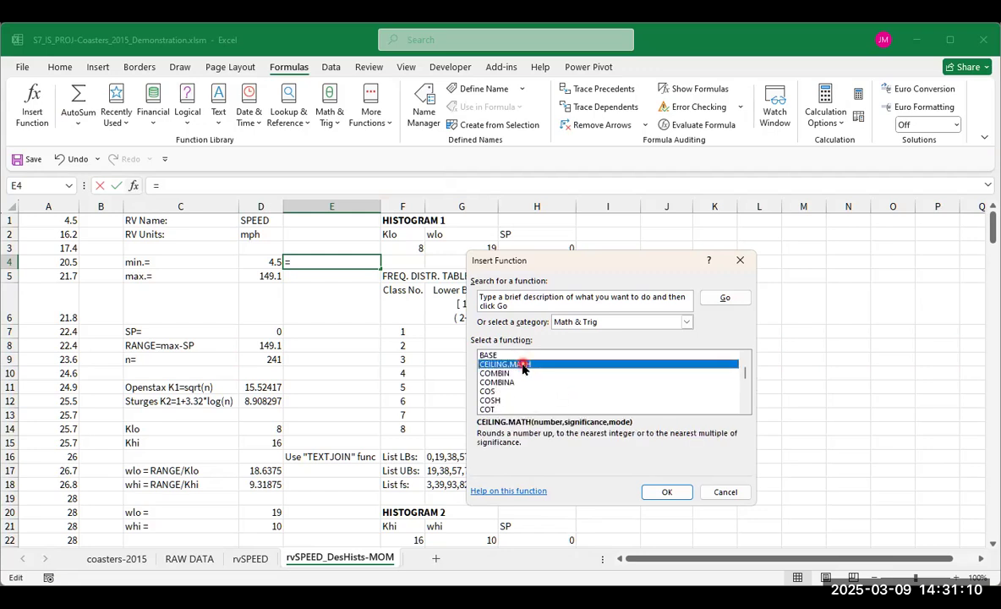
click(662, 495)
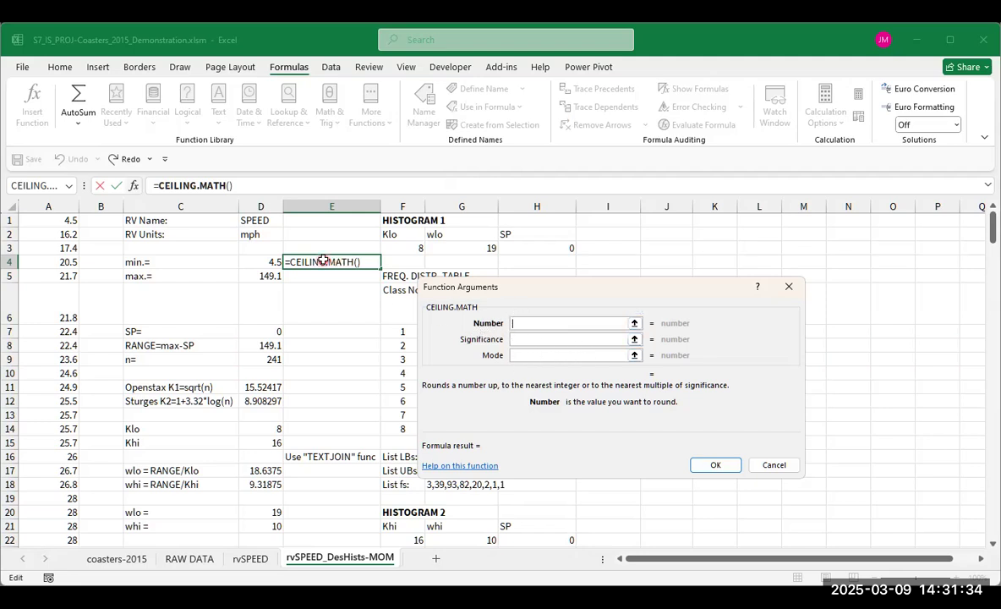
- Set the Number argument of CEILING.MATH to cell D4, the minimum speed value
click(635, 323)
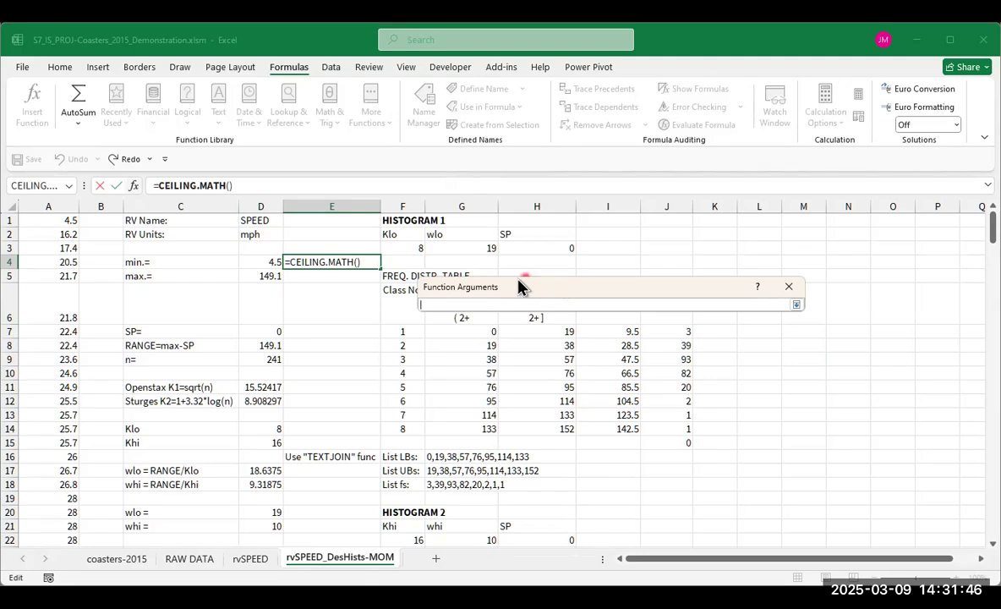
click(267, 262)
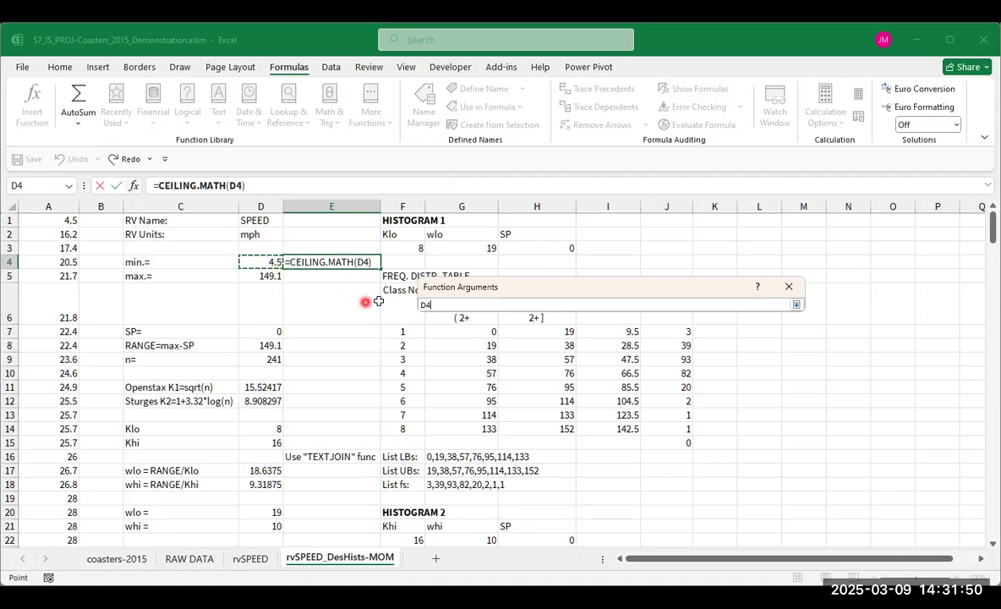
click(796, 305)
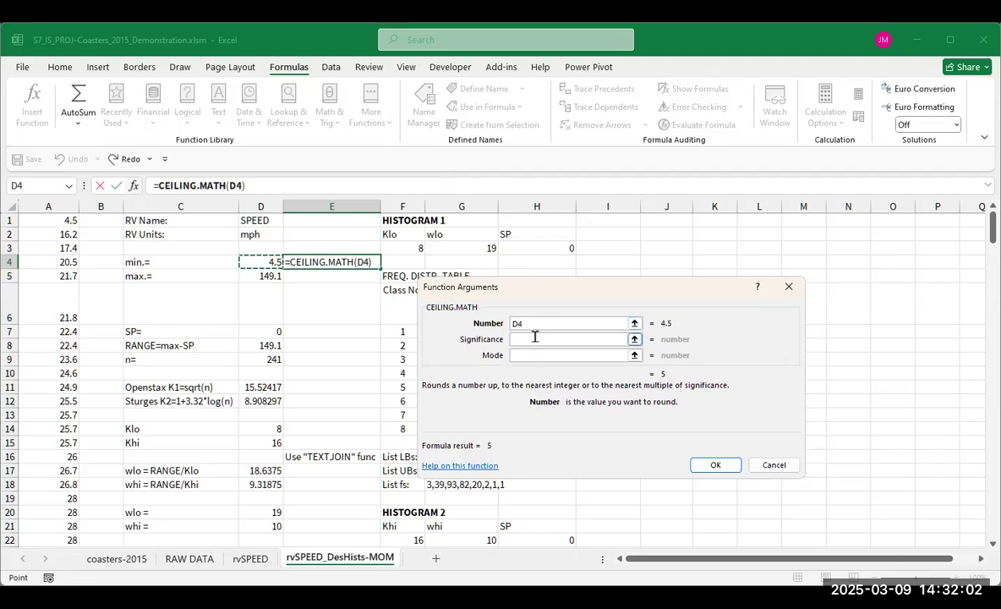
- Read and compare the descriptions of the optional Significance and Mode arguments of CEILING.MATH
click(532, 338)
click(532, 356)
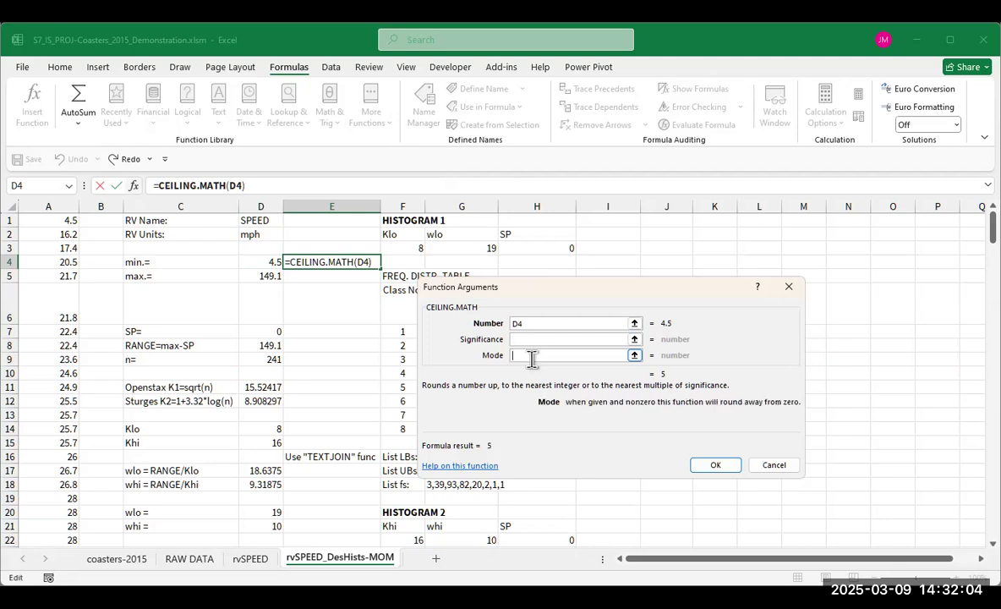
click(590, 339)
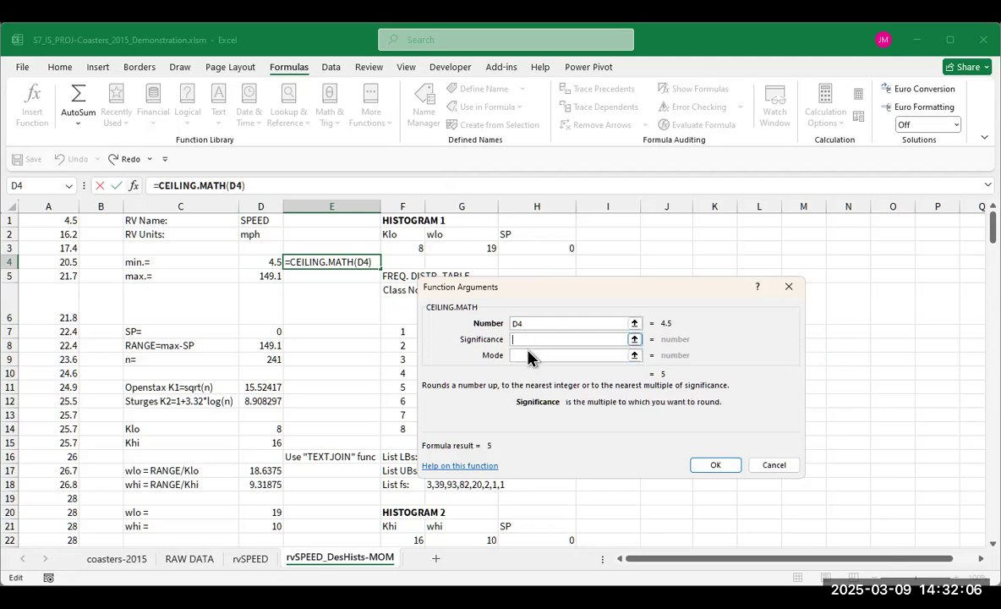
click(528, 355)
click(533, 338)
click(526, 354)
click(525, 339)
click(528, 354)
click(528, 339)
click(531, 353)
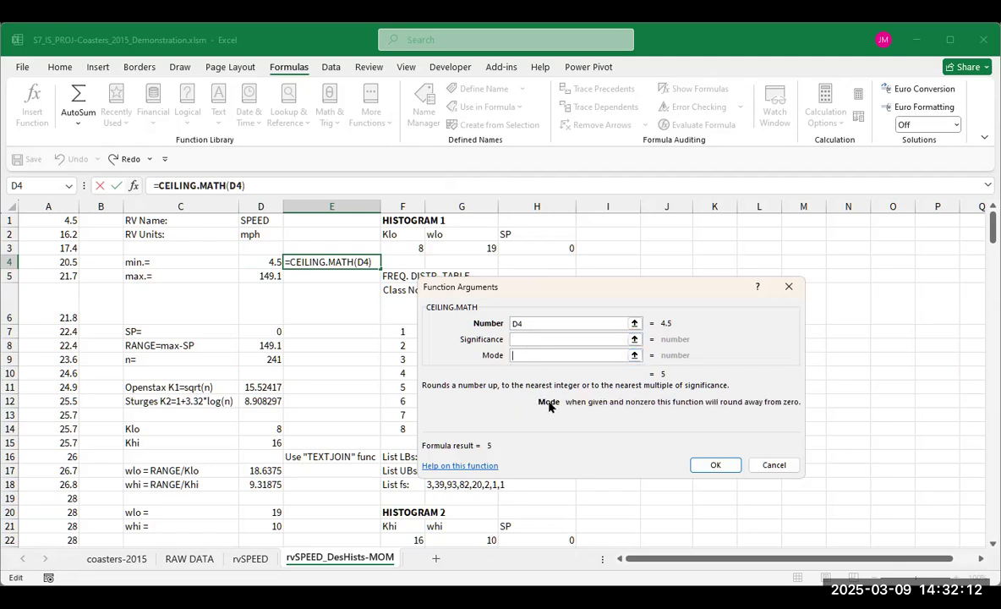
click(531, 339)
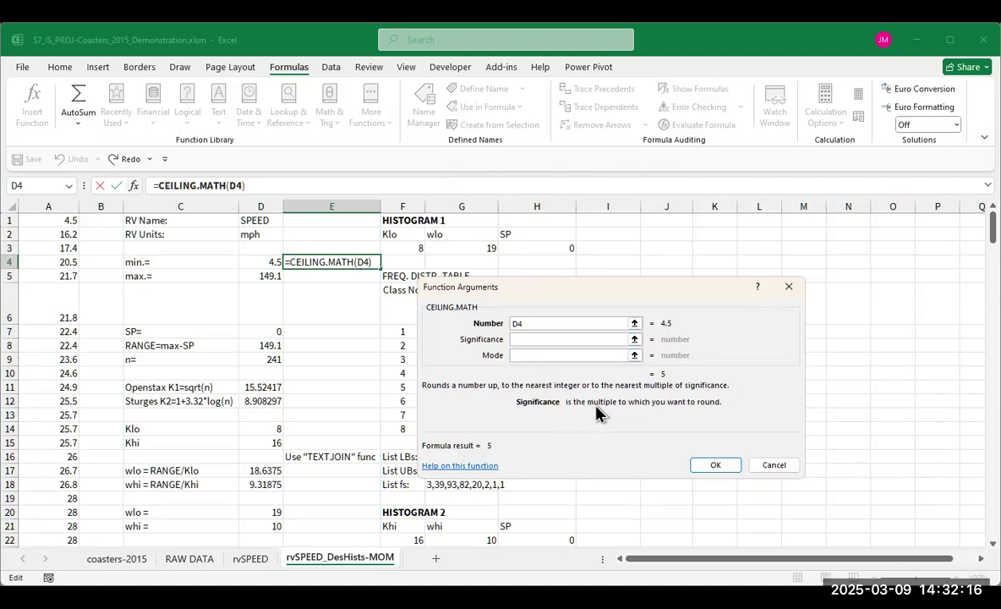
- Complete the CEILING.MATH function with D4 as its only argument and enter the formula in cell E4
click(533, 322)
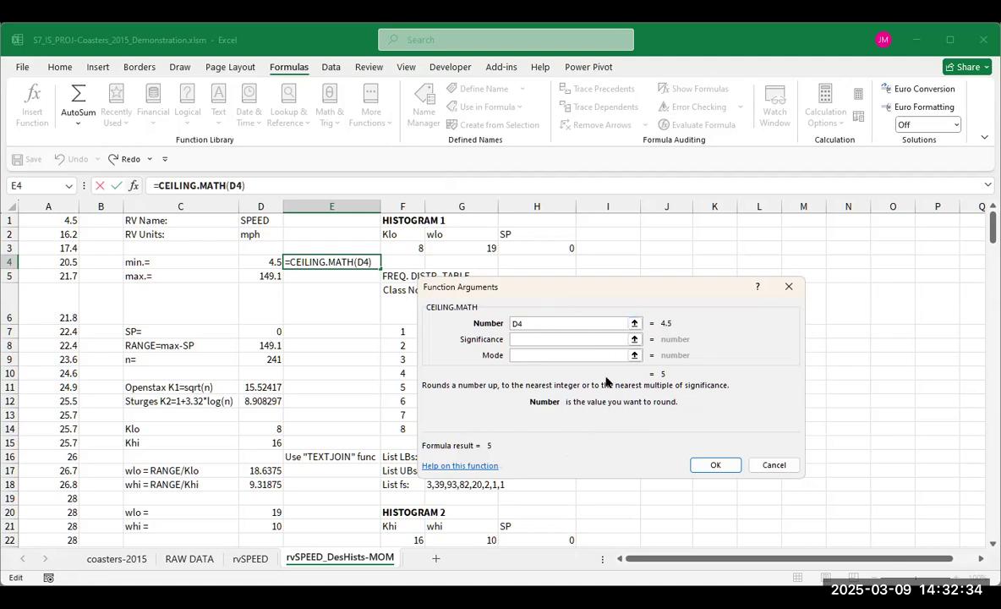
click(715, 464)
click(328, 254)
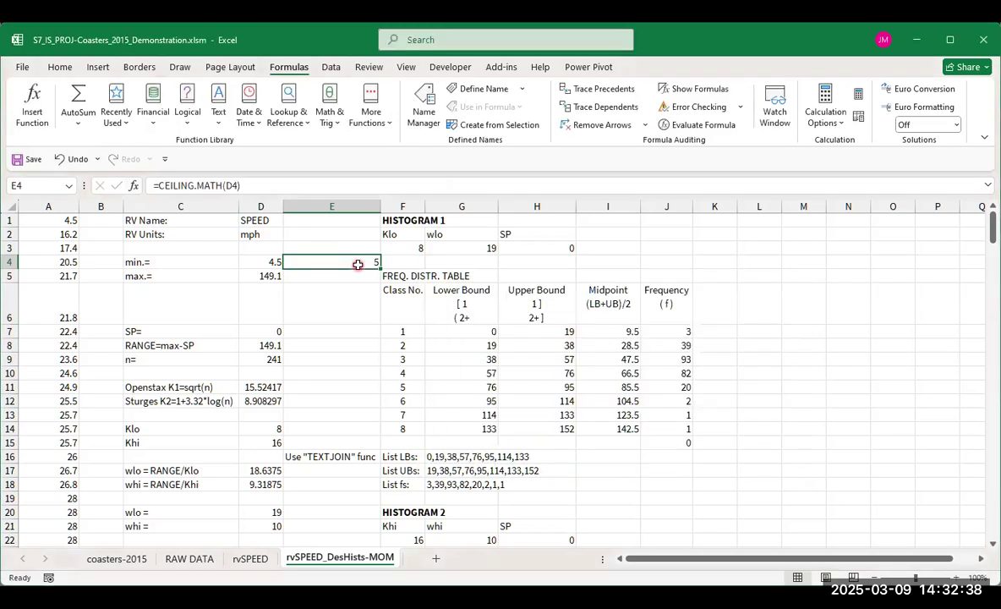
- Clear the CEILING.MATH formula from cell E4
click(358, 265)
key(Delete)
- View the Math & Trig category in Insert Function without inserting anything, and inspect the Klo formula in cell D14
click(33, 106)
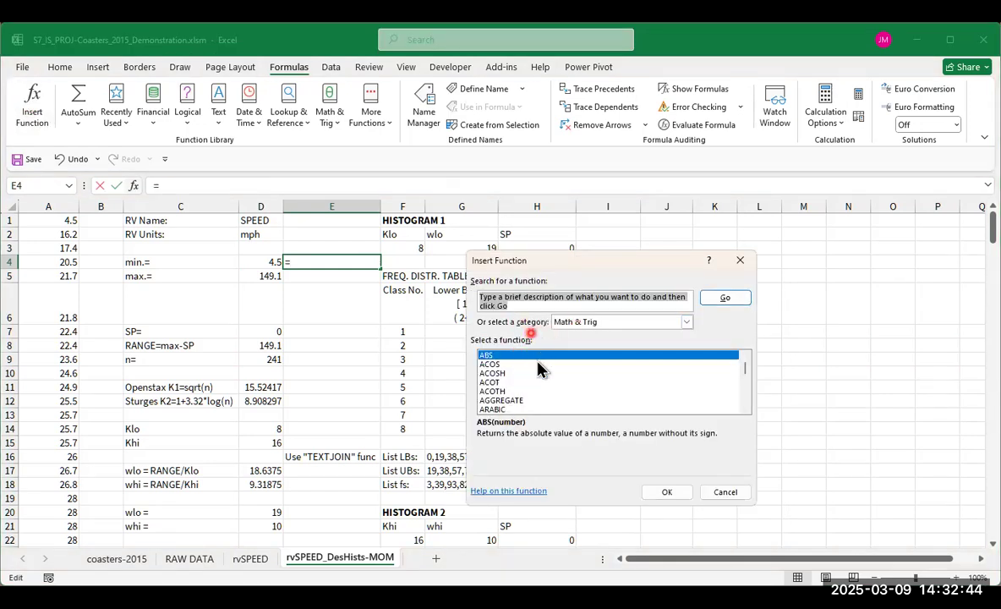
click(726, 491)
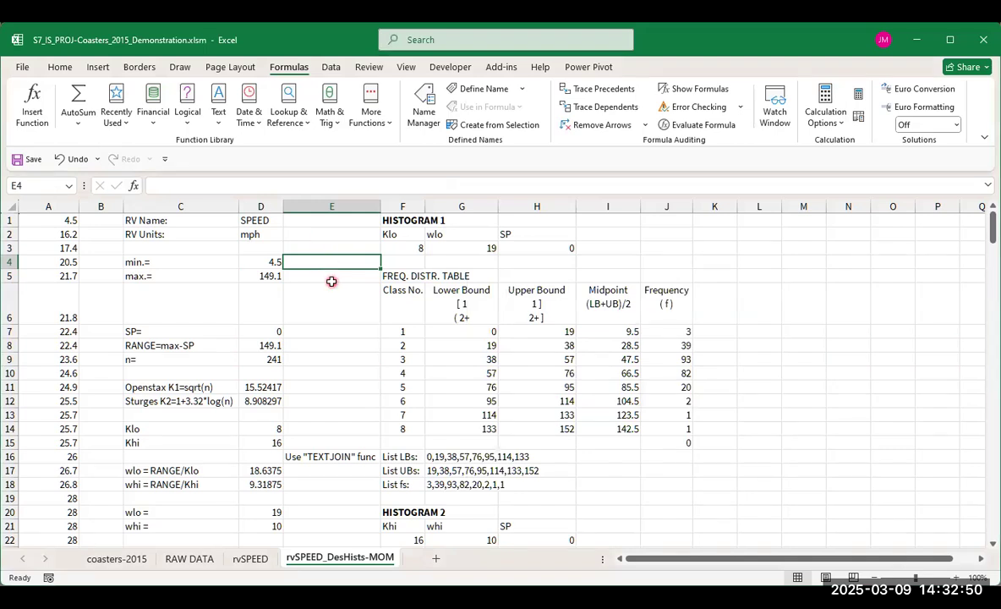
click(265, 427)
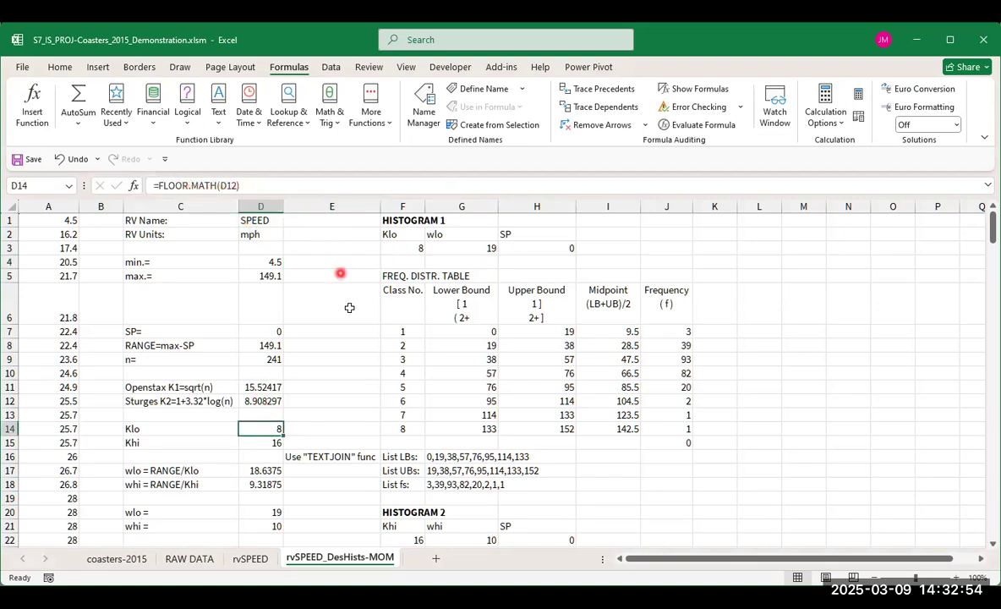
click(324, 412)
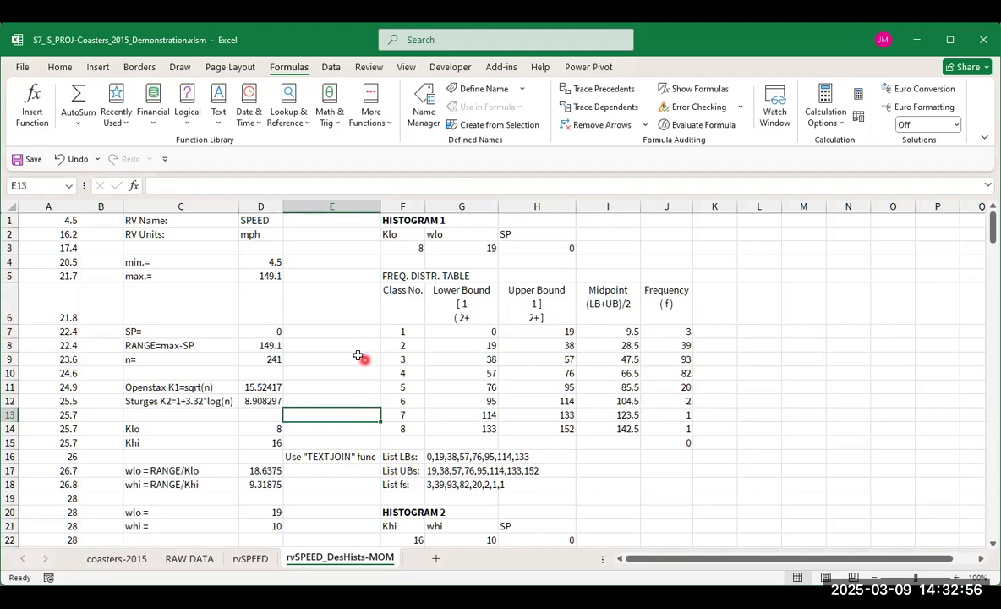